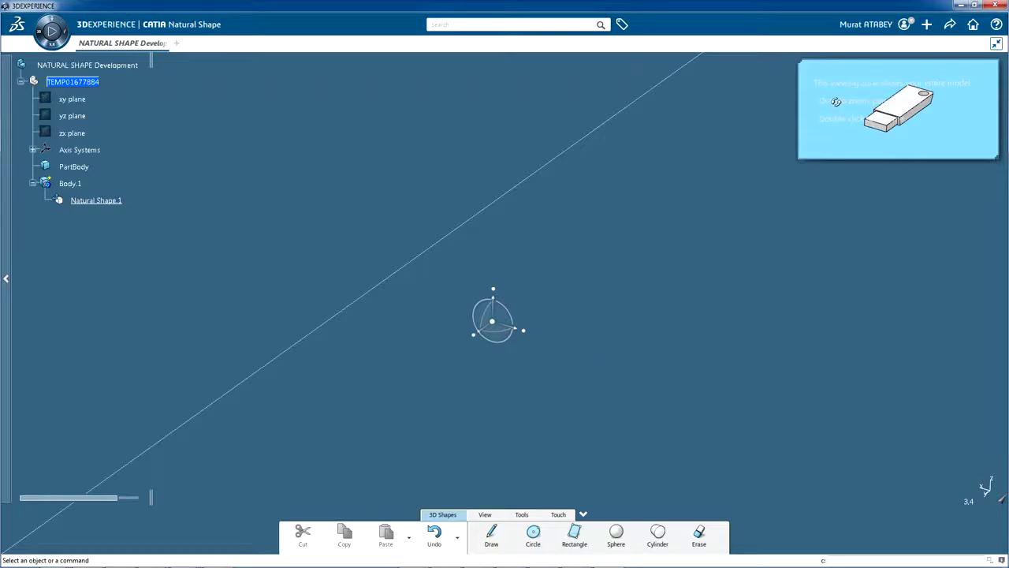
Step: Draw a flat rectangle on the ground grid as the base of the drive body
drag(835, 101, 873, 87)
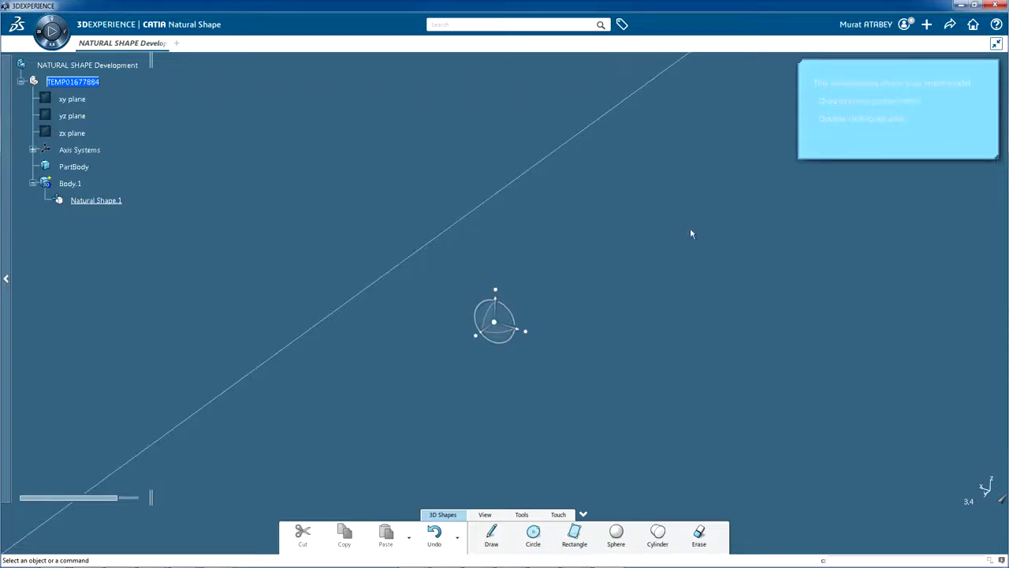
click(573, 536)
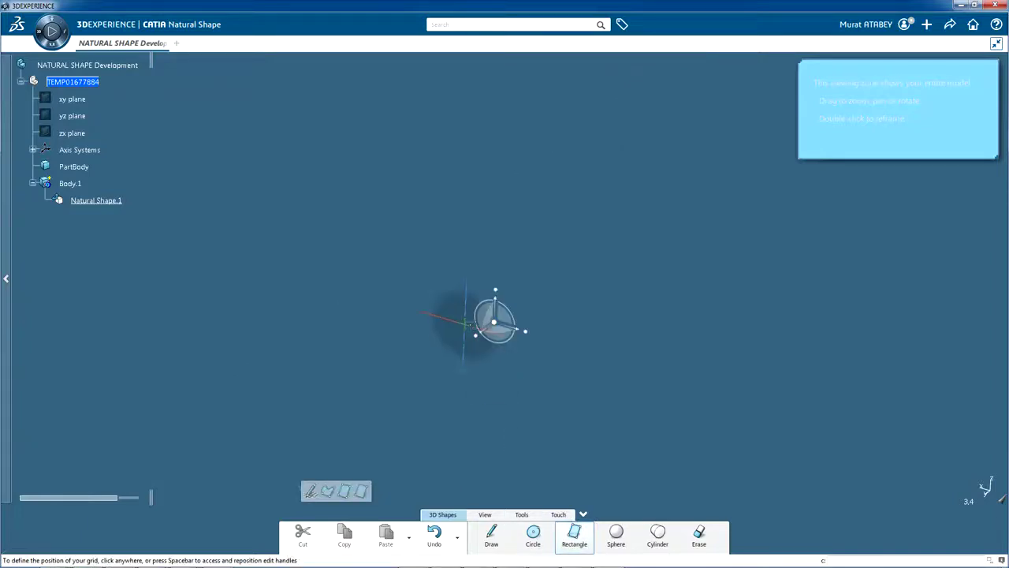
click(498, 334)
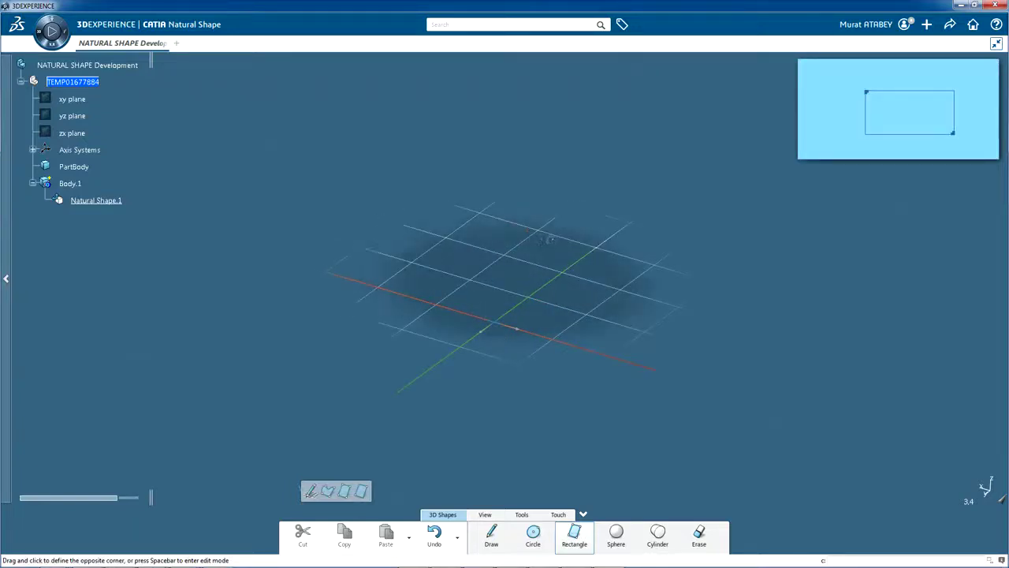
click(551, 239)
mouse_move(551, 239)
mouse_down()
mouse_move(563, 260)
mouse_move(555, 332)
mouse_move(538, 350)
mouse_up()
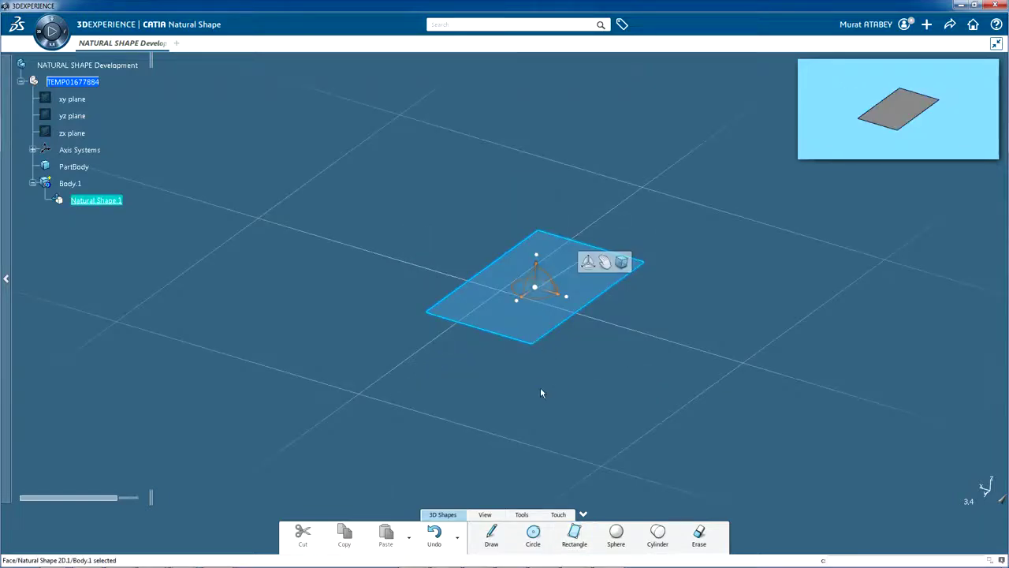
Step: Extrude the rectangle upward into a solid block about 6 mm thick
middle_drag(538, 387, 486, 415)
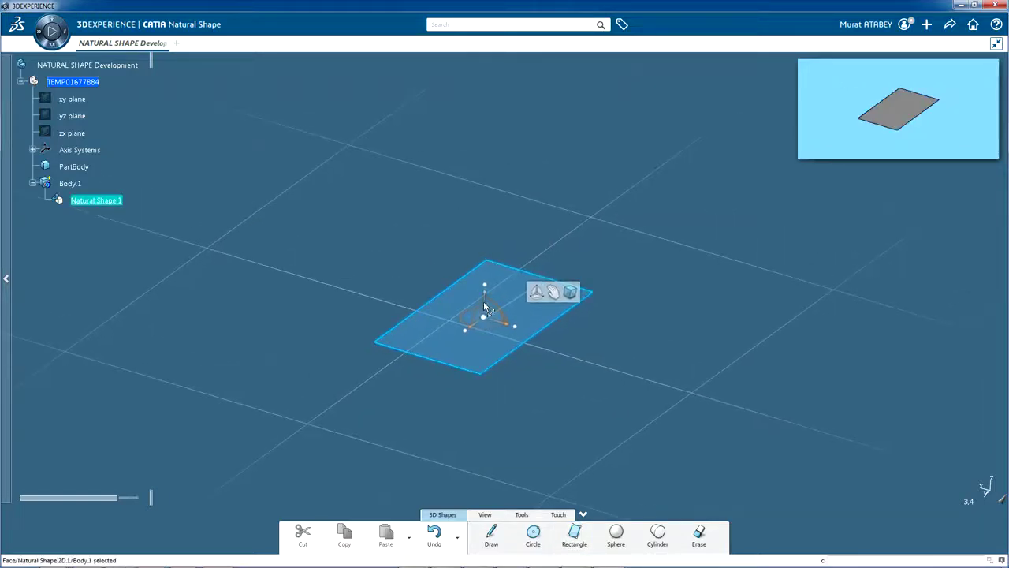
drag(485, 305, 486, 272)
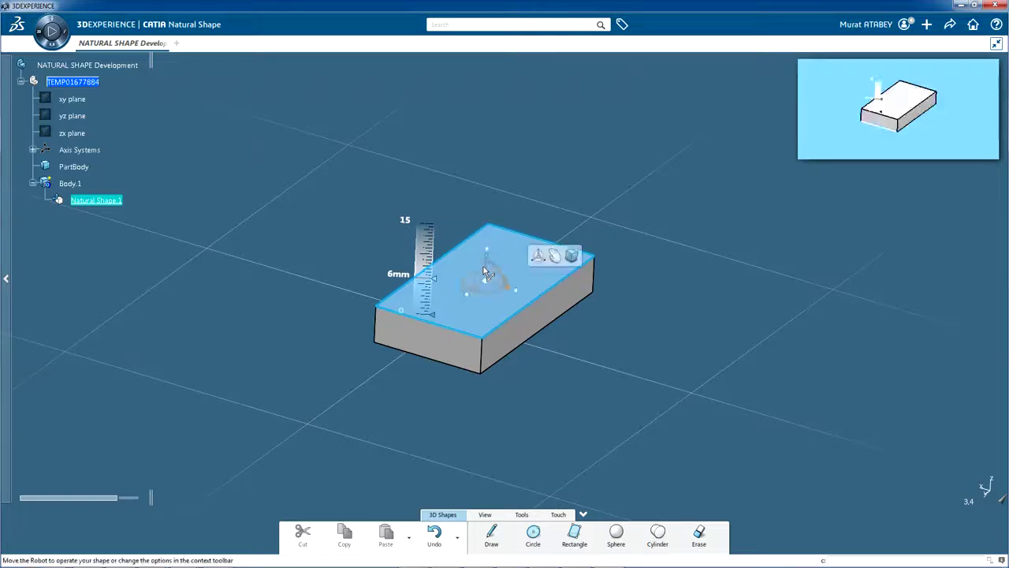
click(509, 410)
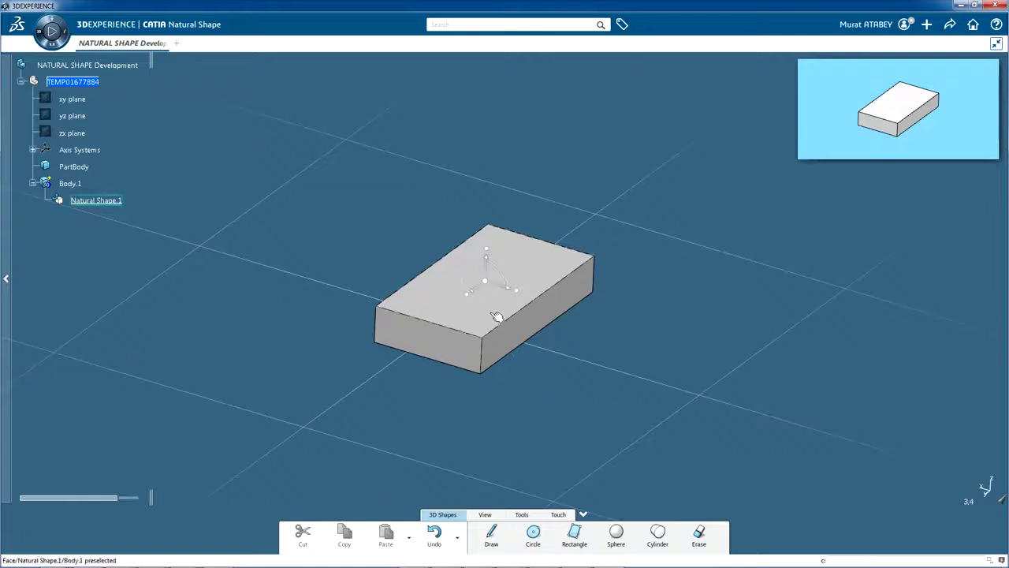
Step: Pan and orbit the view to look straight at the block's front face
middle_drag(487, 169, 497, 209)
middle_drag(480, 361, 480, 361)
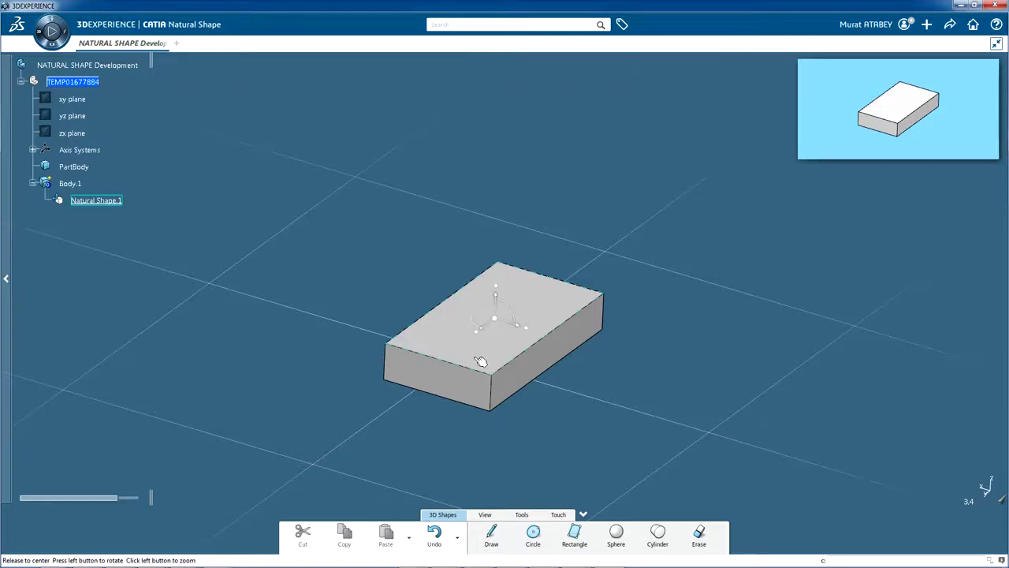
middle_drag(480, 361, 523, 322)
middle_drag(667, 356, 519, 431)
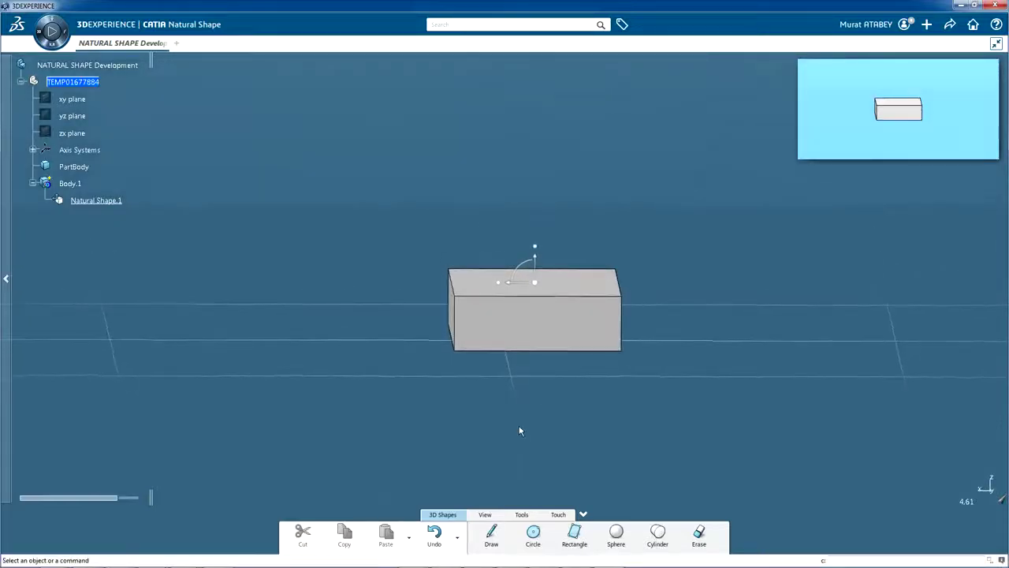
Step: Sketch the connector's rectangular outline on a grid placed on the block's front face
click(493, 533)
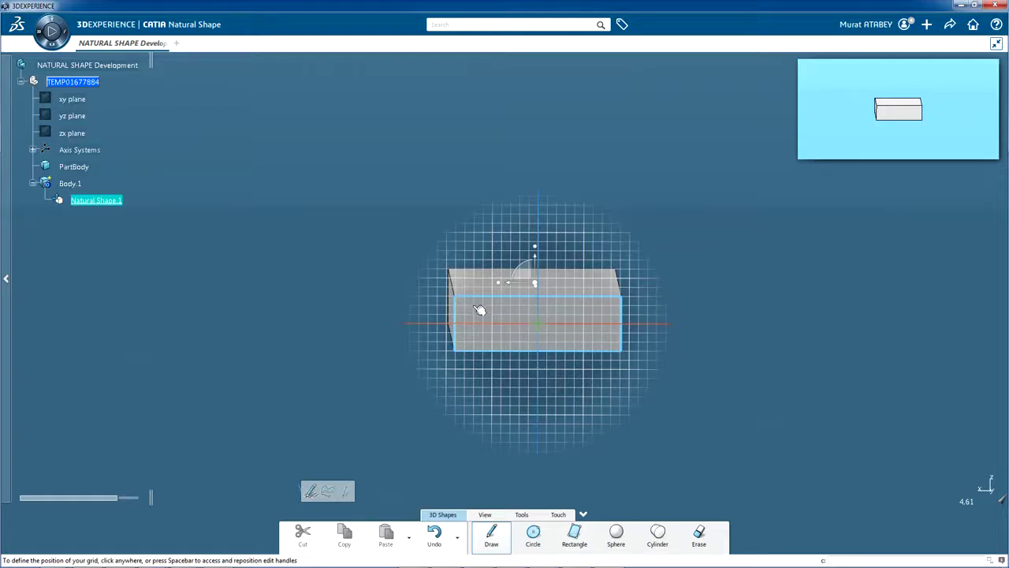
click(481, 308)
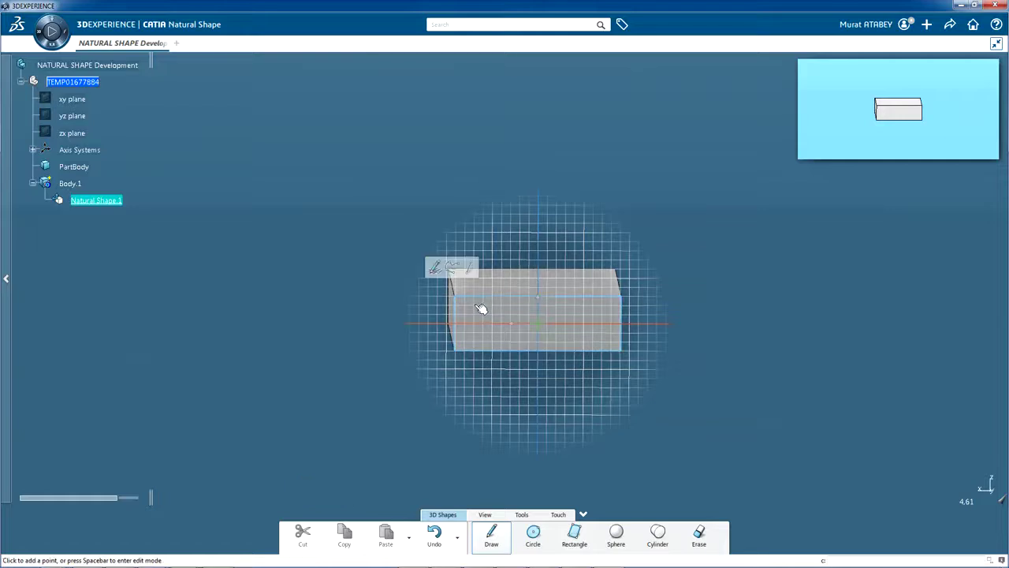
mouse_move(477, 305)
mouse_down()
mouse_move(547, 313)
mouse_move(675, 302)
mouse_move(605, 309)
mouse_move(609, 343)
mouse_move(527, 338)
mouse_up()
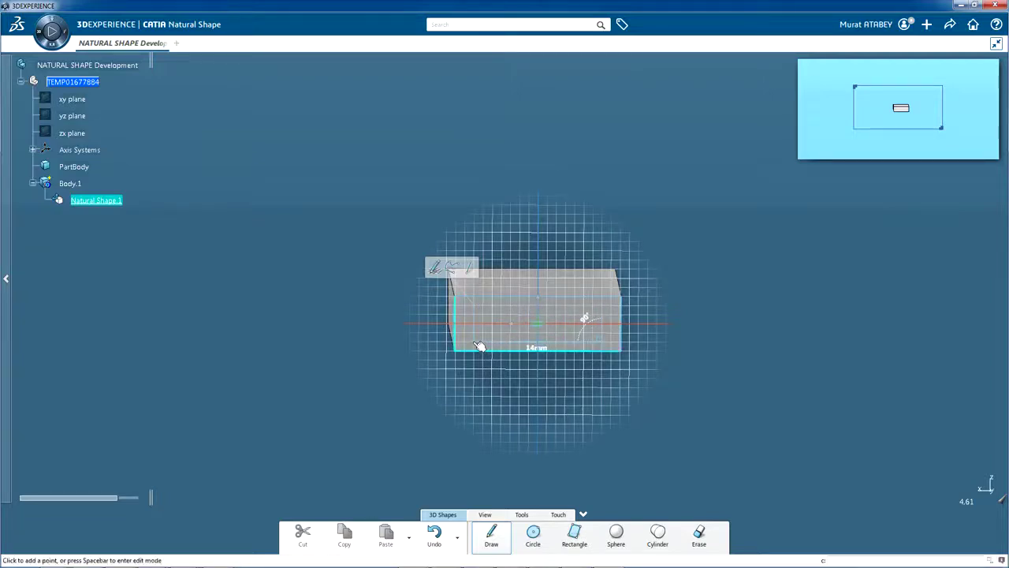
Step: Pull the outlined front face outward into a connector block exactly 12 mm long
click(480, 313)
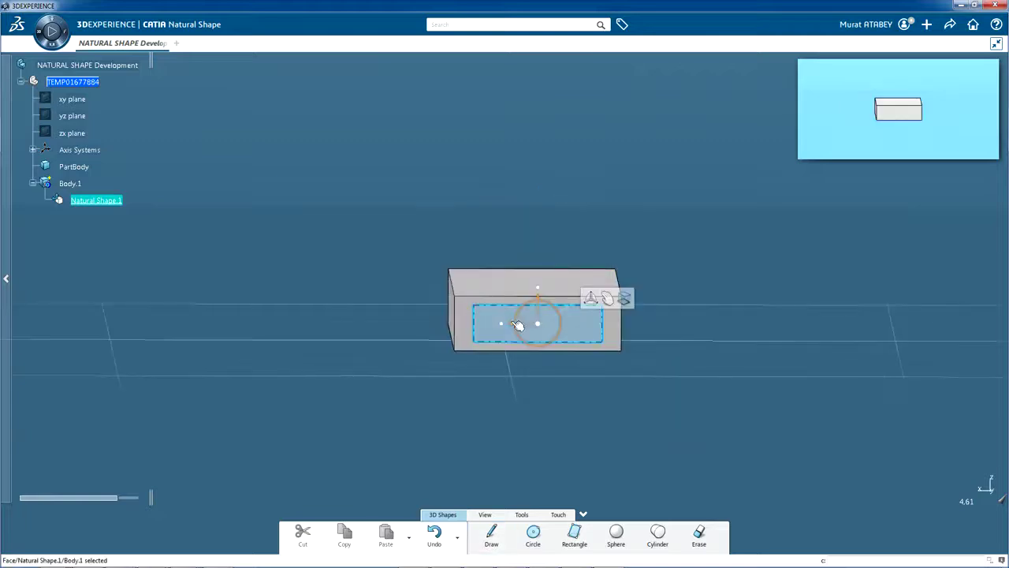
middle_drag(566, 381, 439, 444)
middle_drag(567, 403, 688, 328)
middle_drag(383, 279, 359, 299)
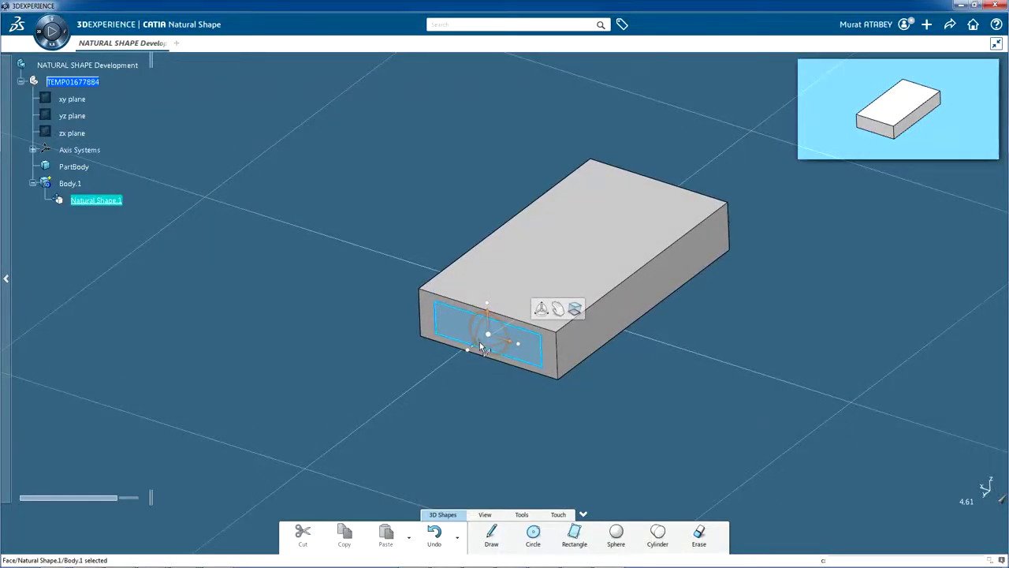
drag(482, 345, 365, 420)
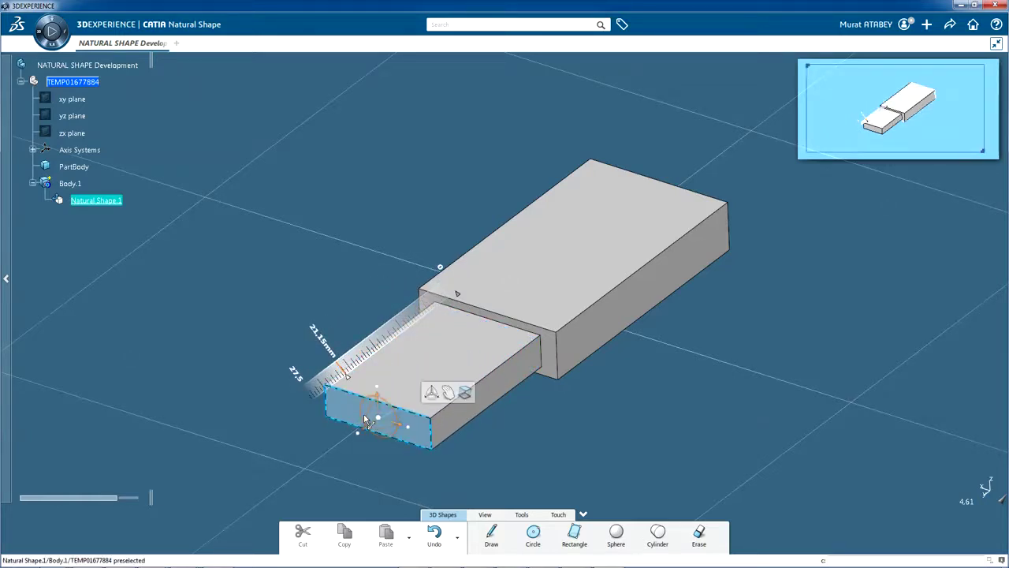
click(318, 334)
text(12)
key(Return)
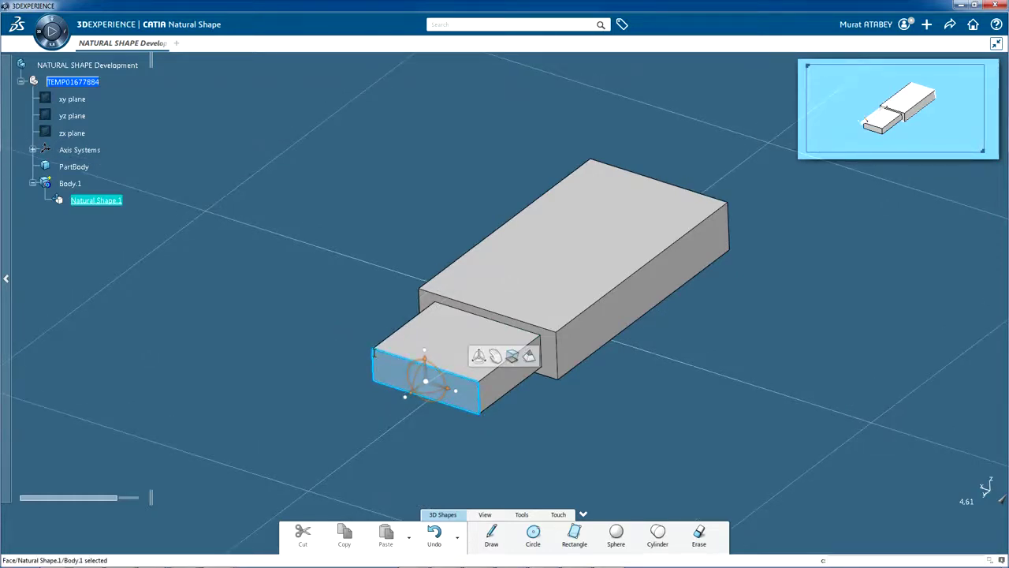
click(584, 415)
middle_drag(570, 433, 425, 409)
Step: Tilt the main block's rear end face about its top edge to slant the back end
click(581, 361)
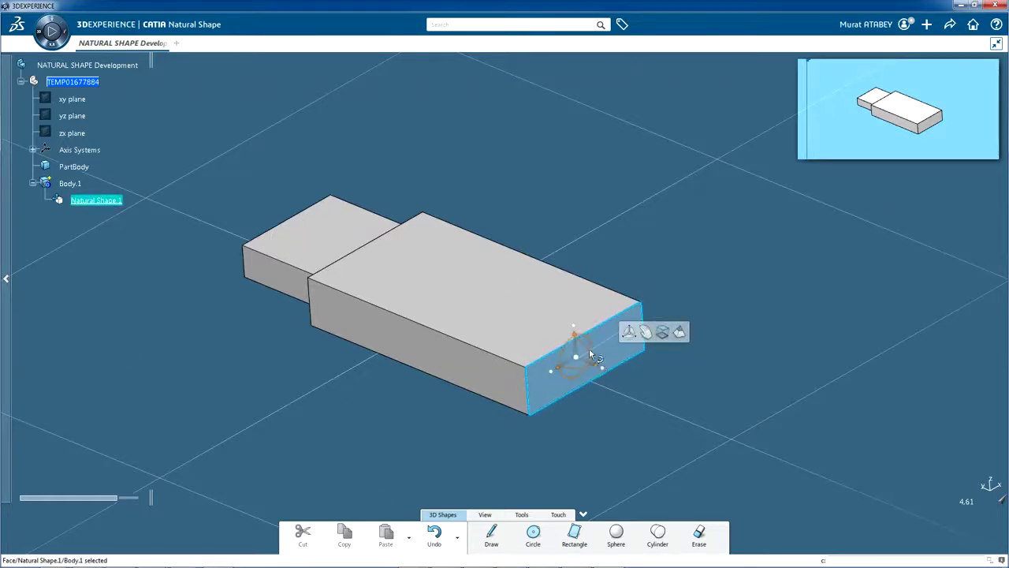
click(585, 344)
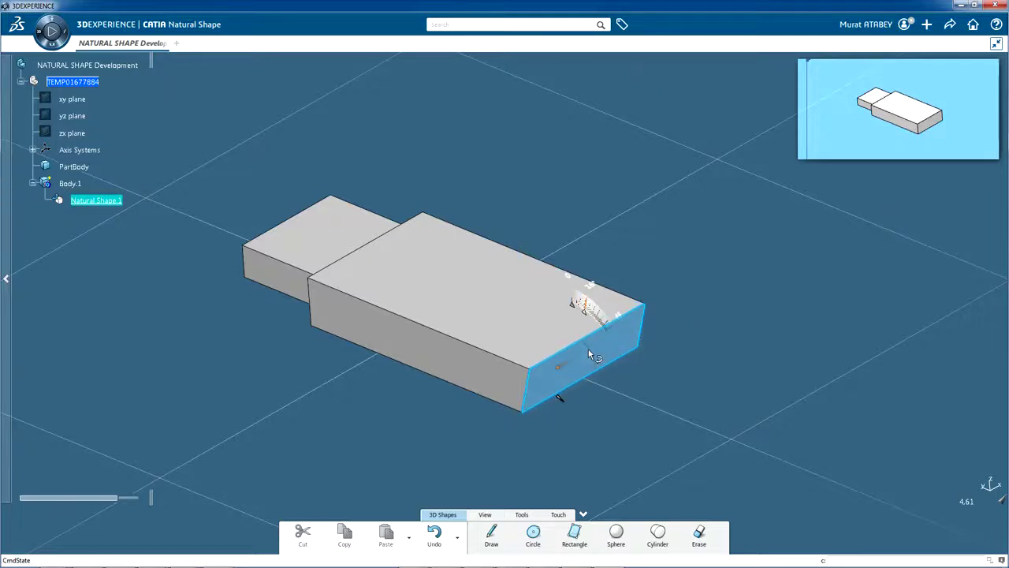
click(643, 425)
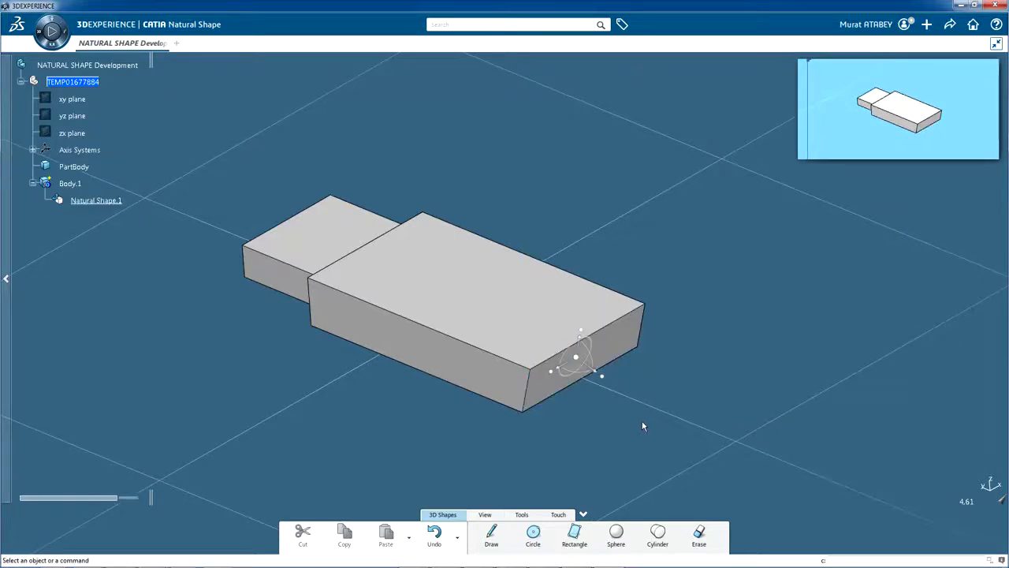
middle_drag(436, 424, 376, 387)
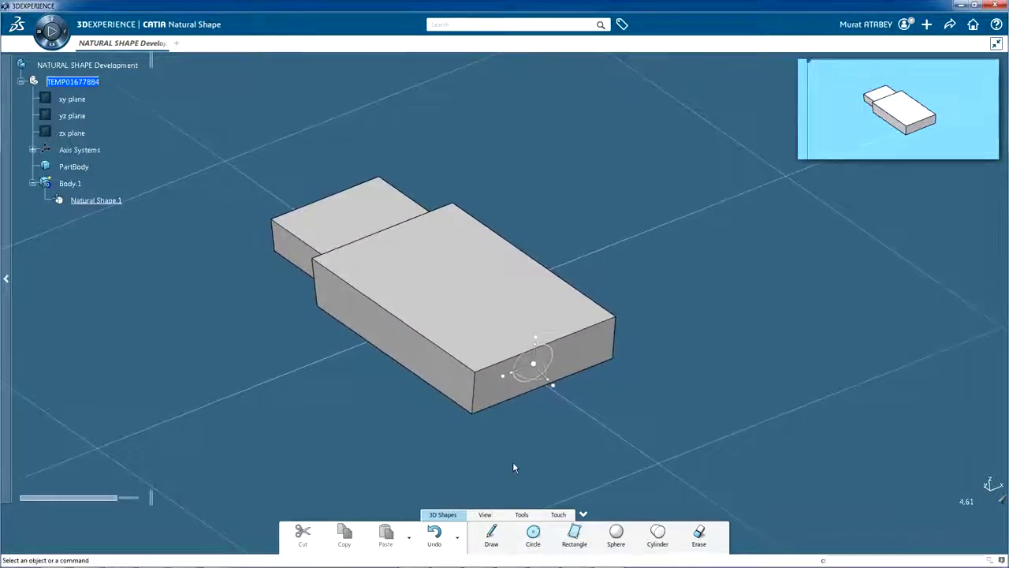
Step: Draw a small circle on the block's top face near the slanted end
middle_drag(565, 458, 583, 458)
click(532, 533)
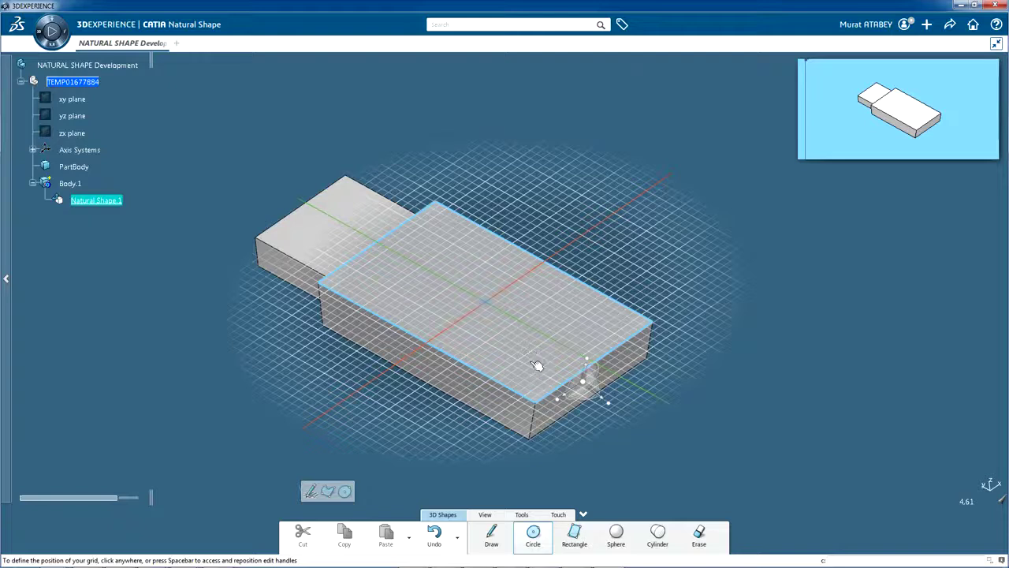
click(534, 366)
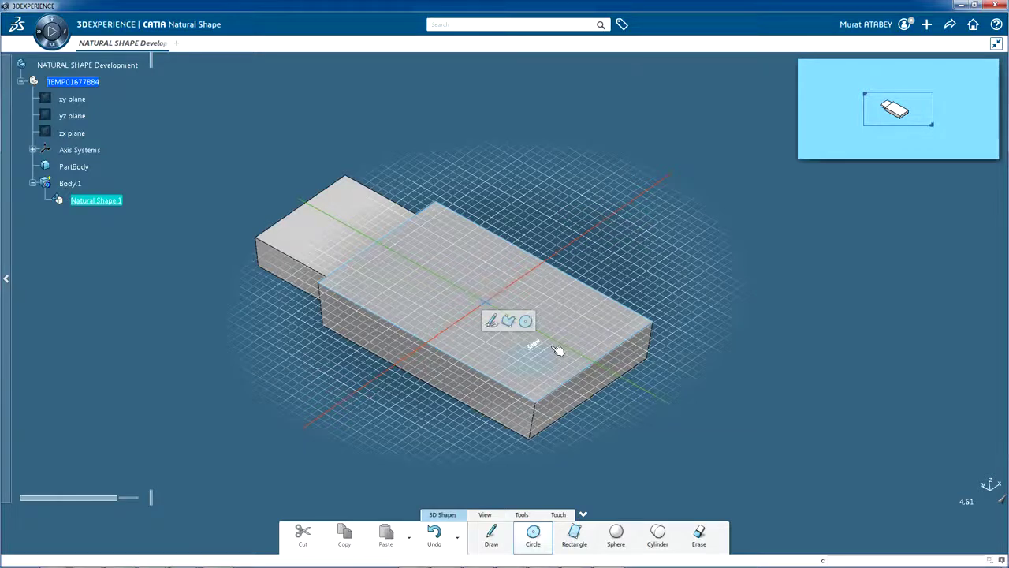
click(558, 348)
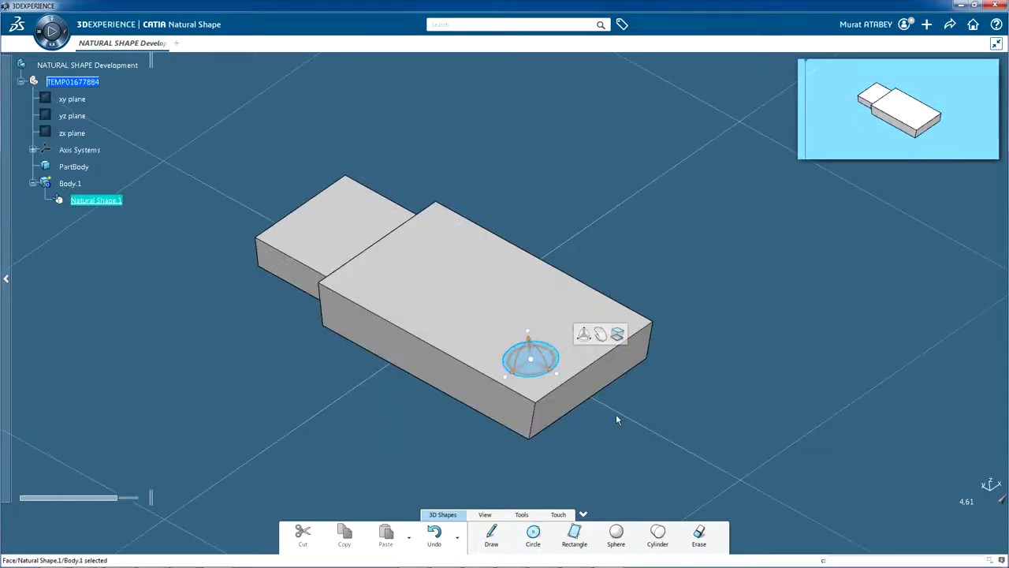
middle_drag(472, 436, 446, 371)
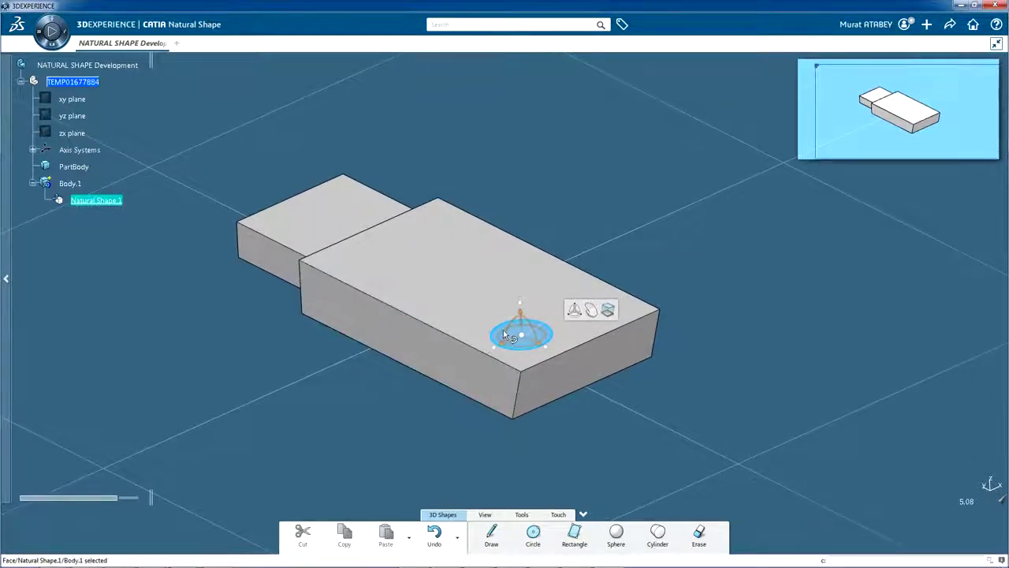
Step: Push the circle about 13,4mm down through the block to form a round through hole
drag(519, 314, 530, 353)
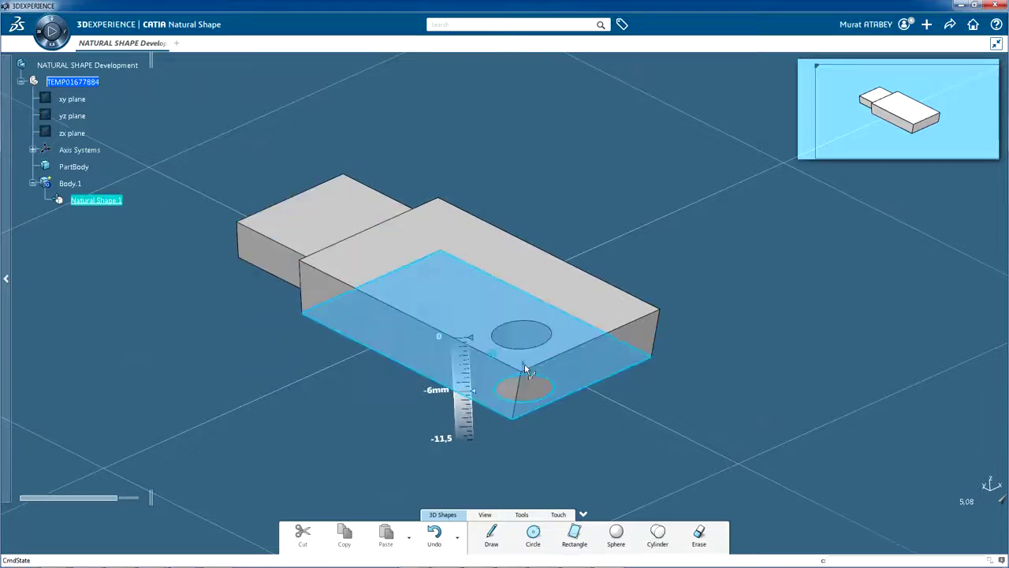
drag(524, 366, 525, 430)
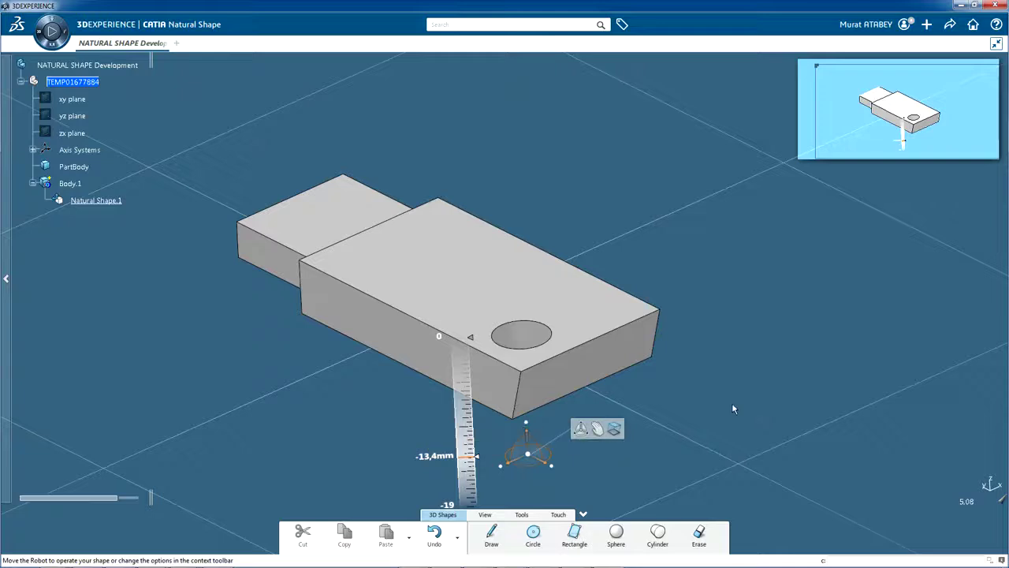
middle_drag(552, 323, 507, 272)
middle_drag(387, 418, 307, 360)
Step: Fillet the vertical corner edge at the slanted end of the main block
middle_drag(475, 387, 446, 402)
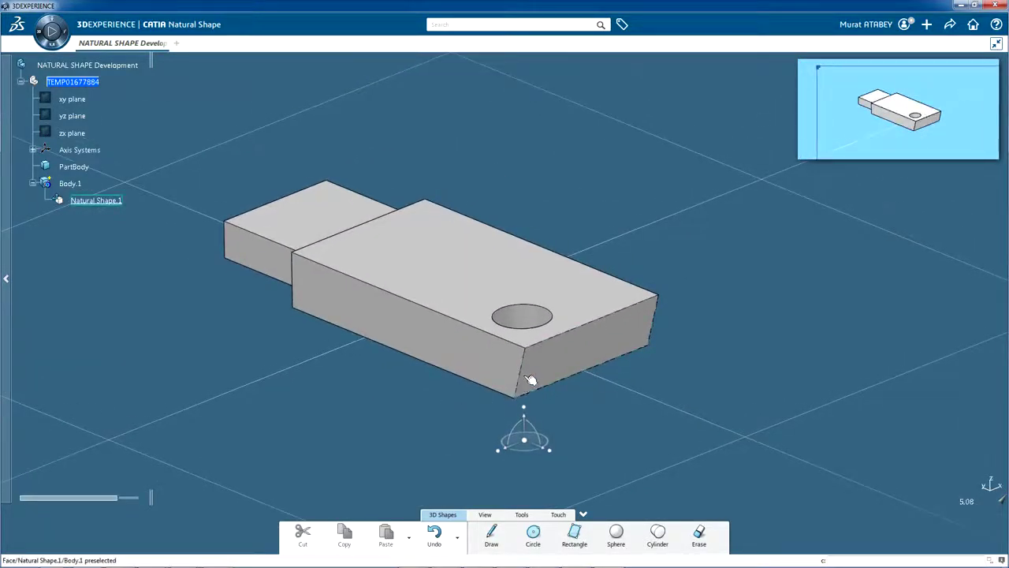
click(527, 370)
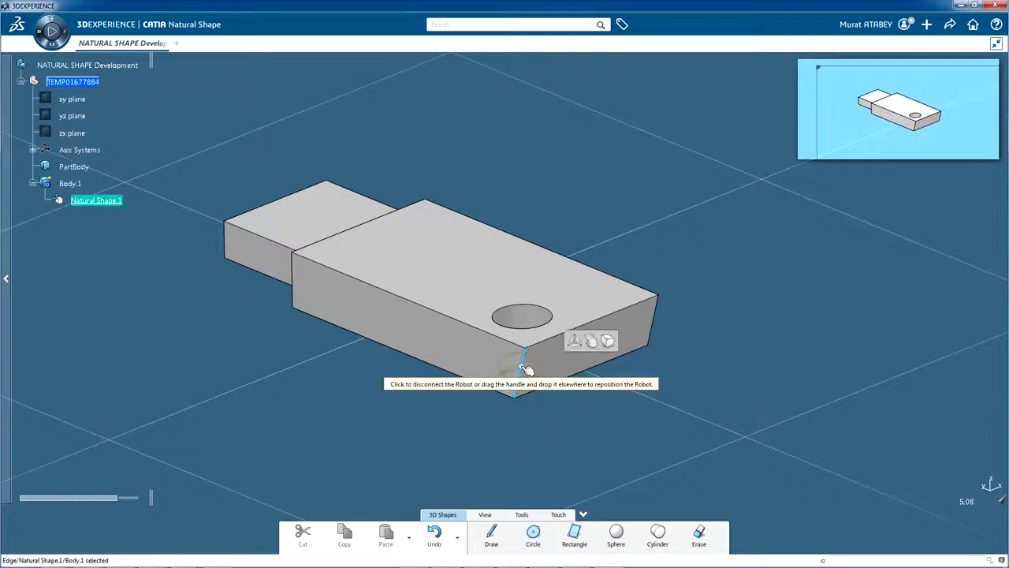
mouse_move(607, 341)
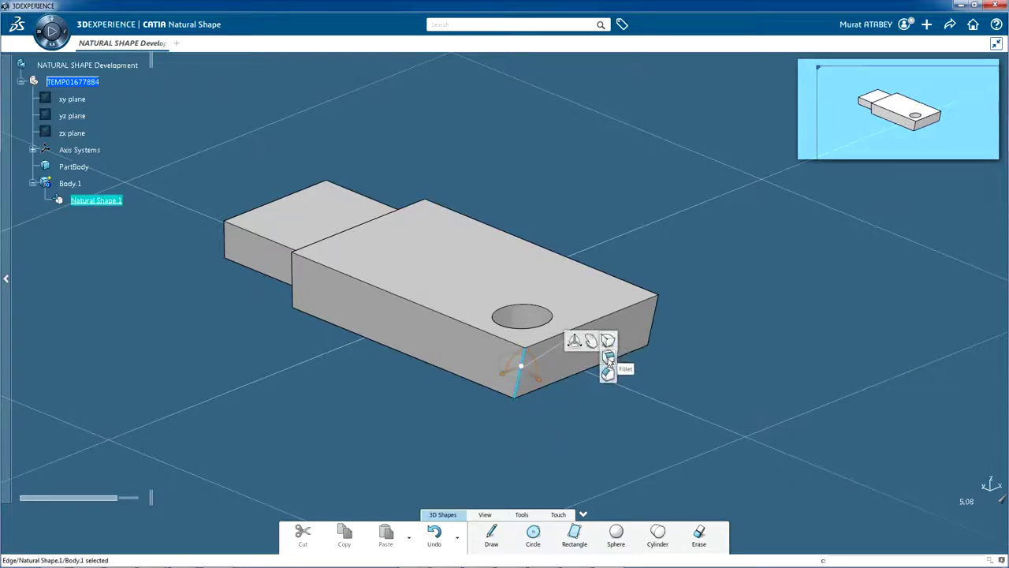
click(608, 359)
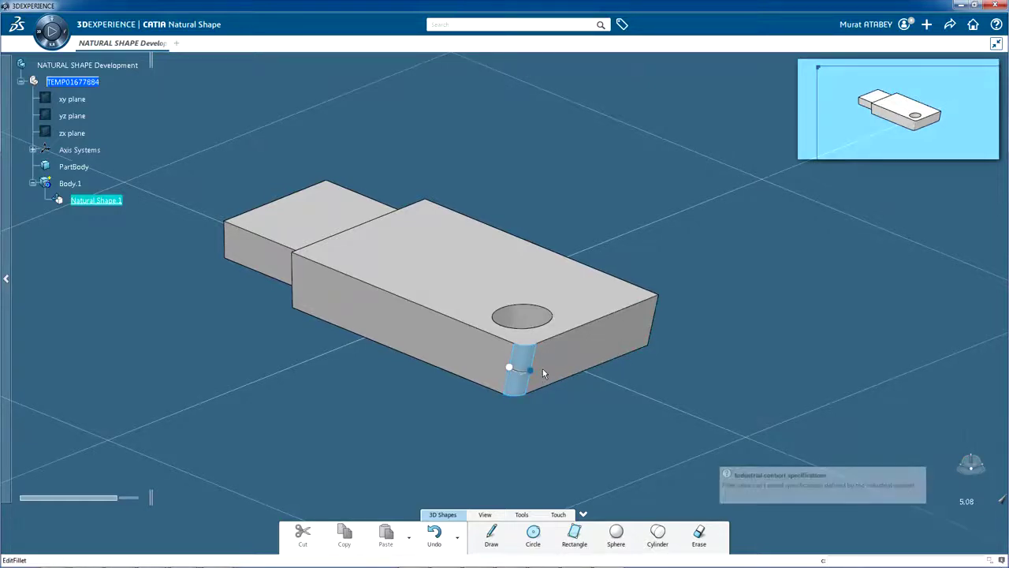
click(466, 416)
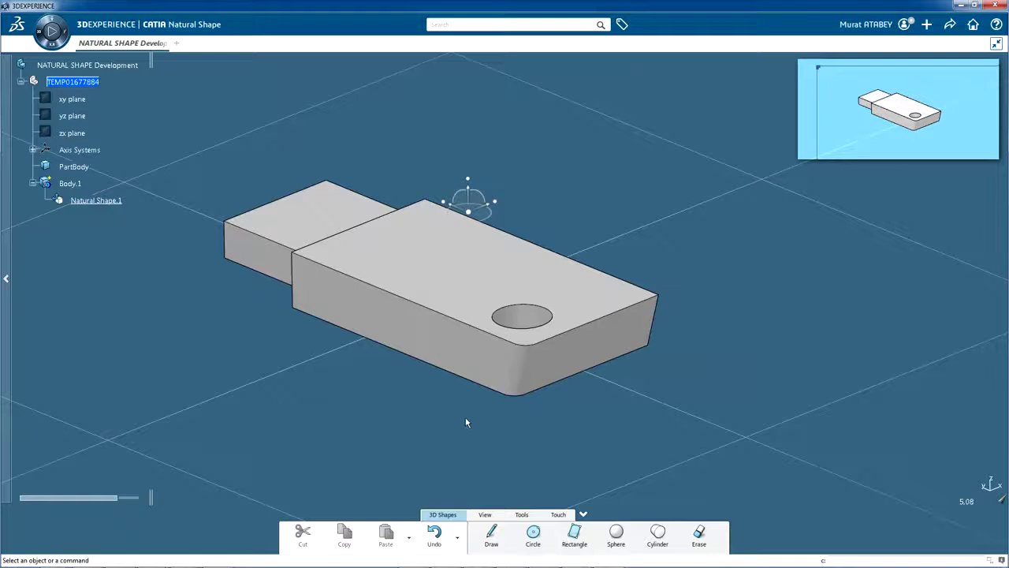
middle_drag(368, 415, 698, 410)
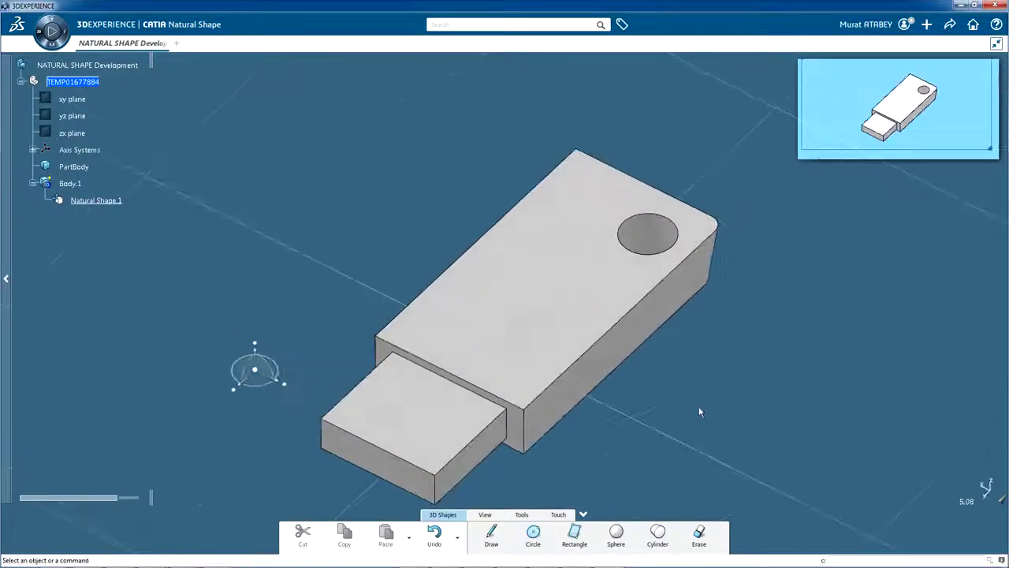
Step: Select the block's top face and switch it to Point Mode deformation
middle_drag(478, 462, 486, 335)
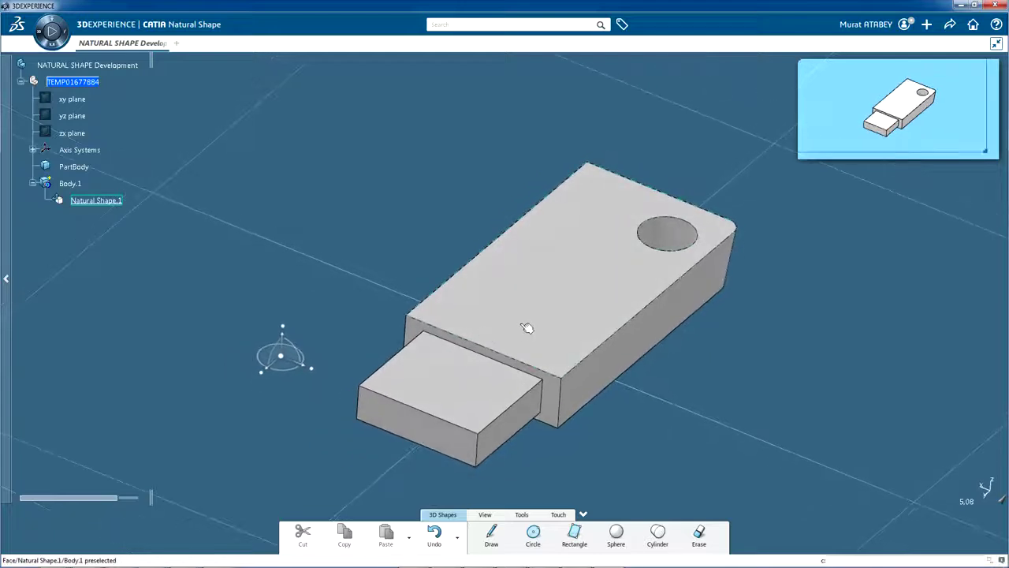
click(511, 326)
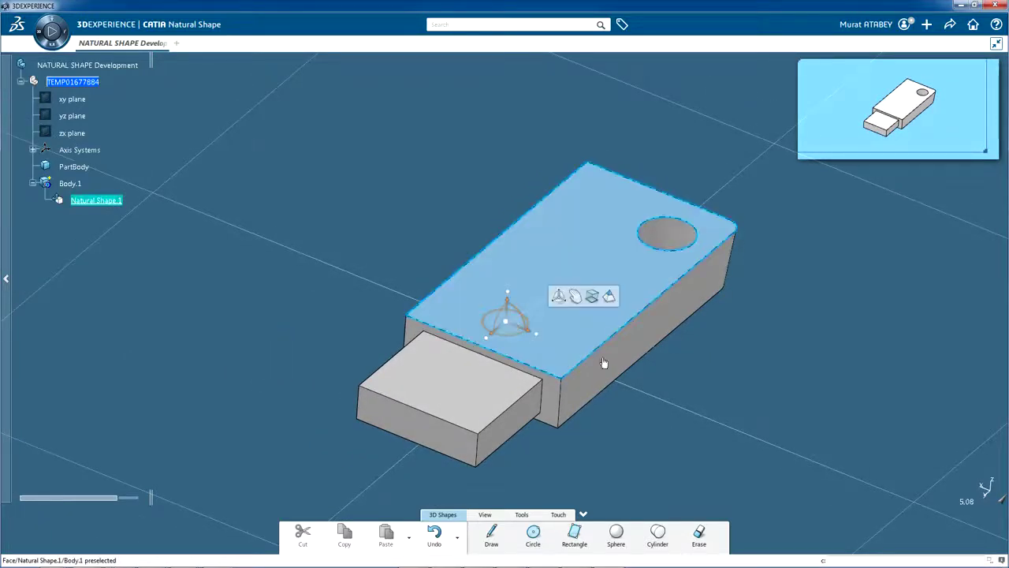
middle_drag(603, 362, 507, 386)
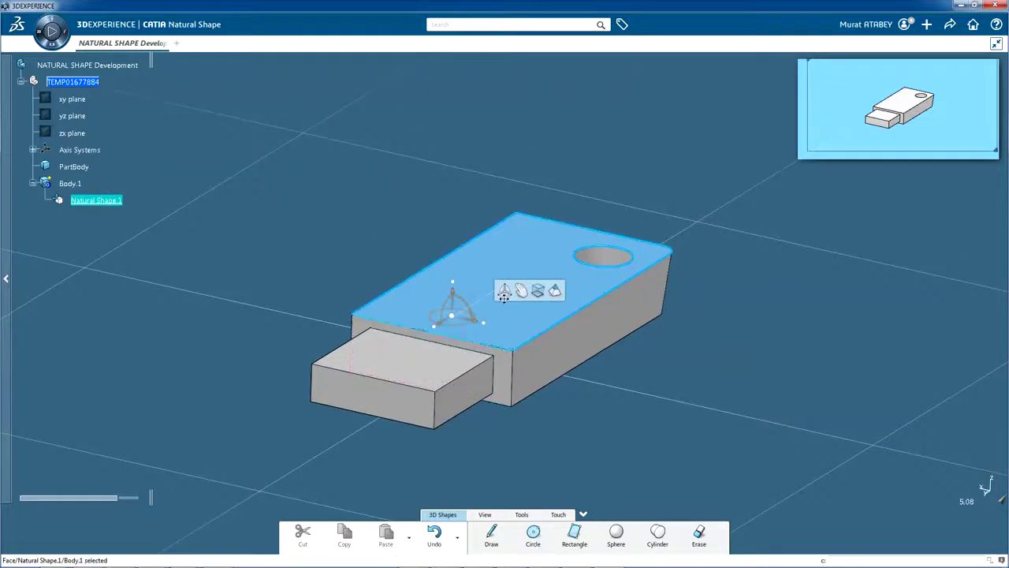
mouse_move(521, 294)
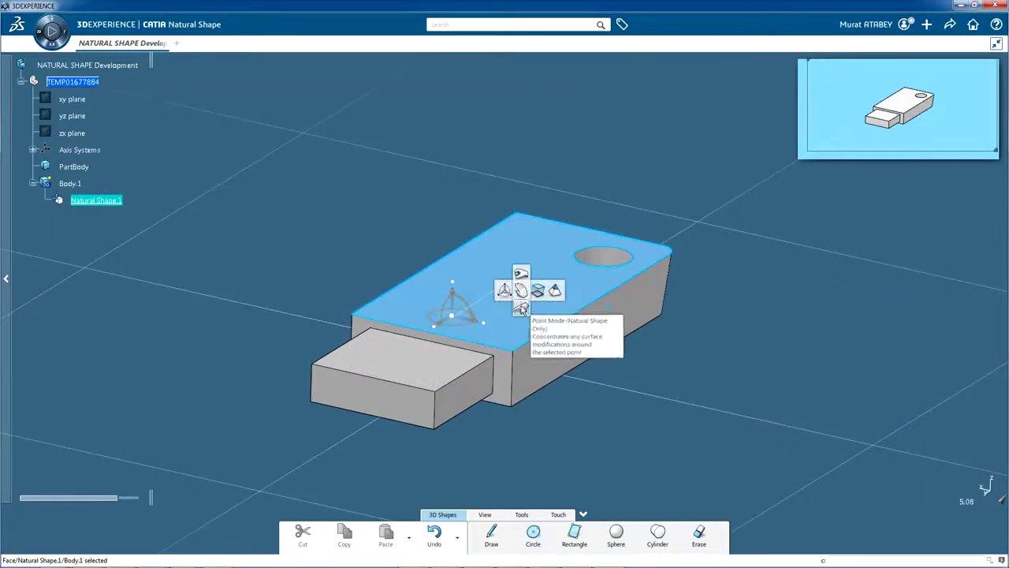
click(521, 309)
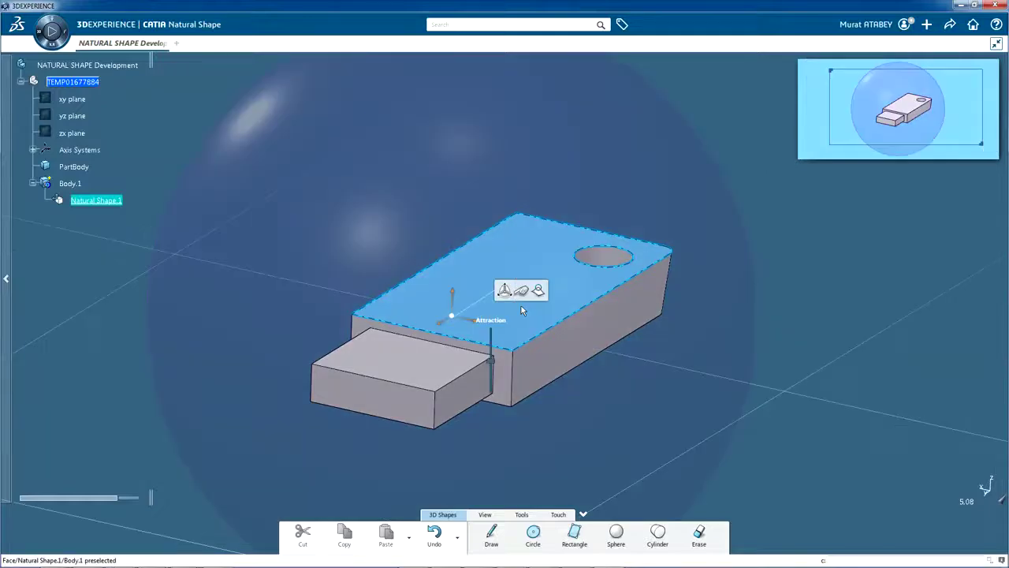
scroll(561, 334, down, 5)
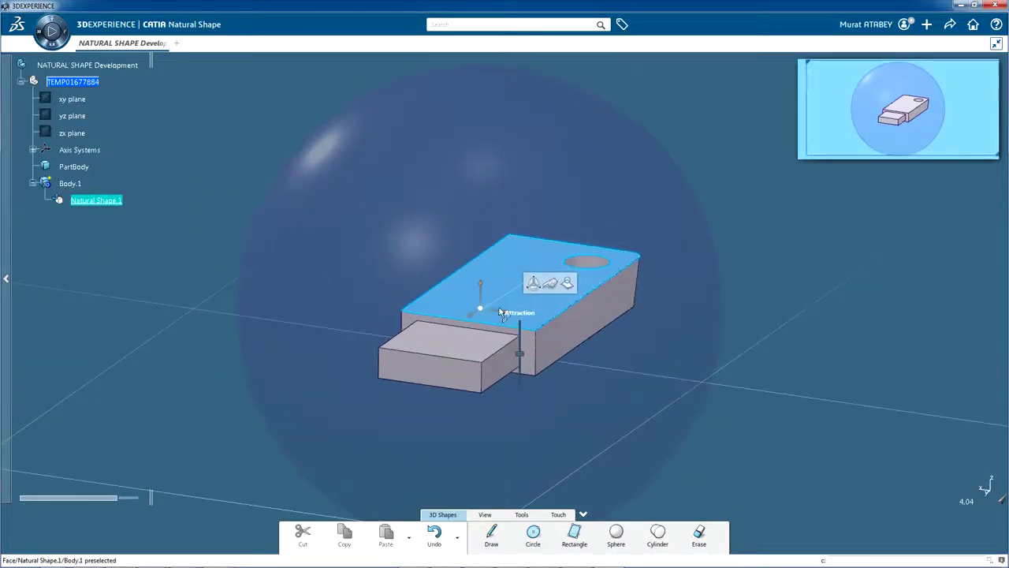
Step: Raise the top face about 1,9mm and shrink the attraction sphere for a gentle curve
click(484, 297)
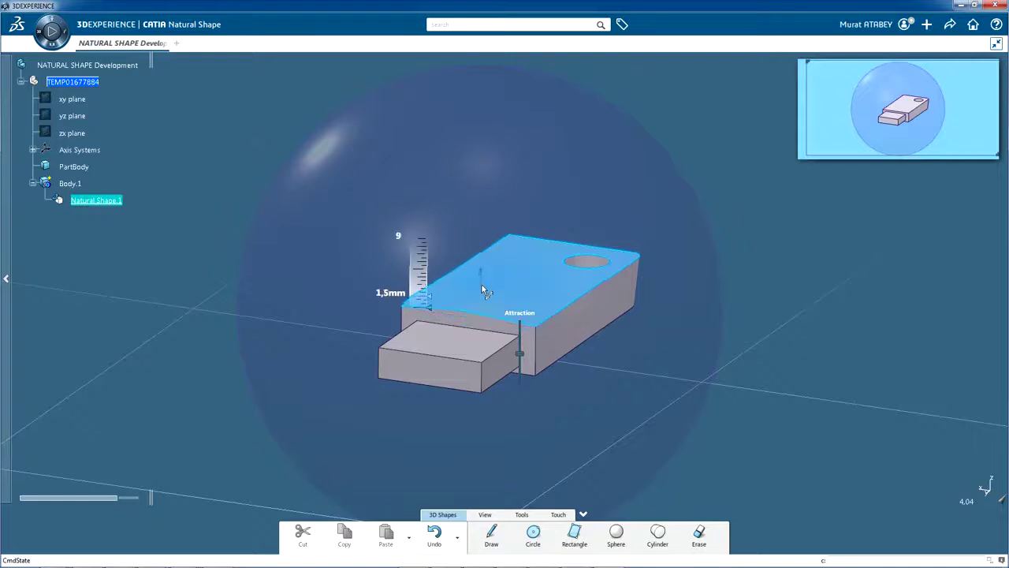
drag(484, 290, 481, 292)
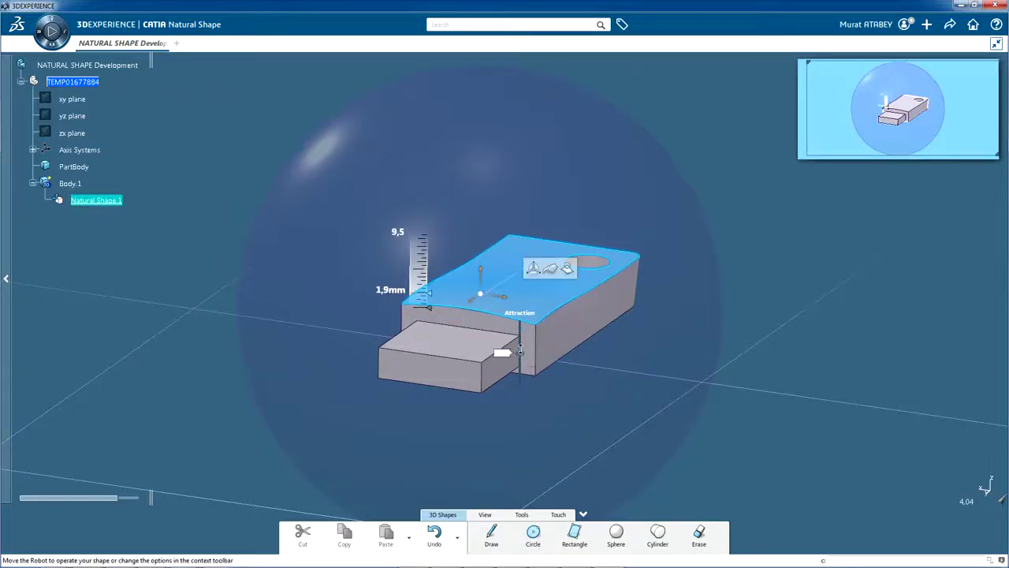
drag(524, 337, 529, 347)
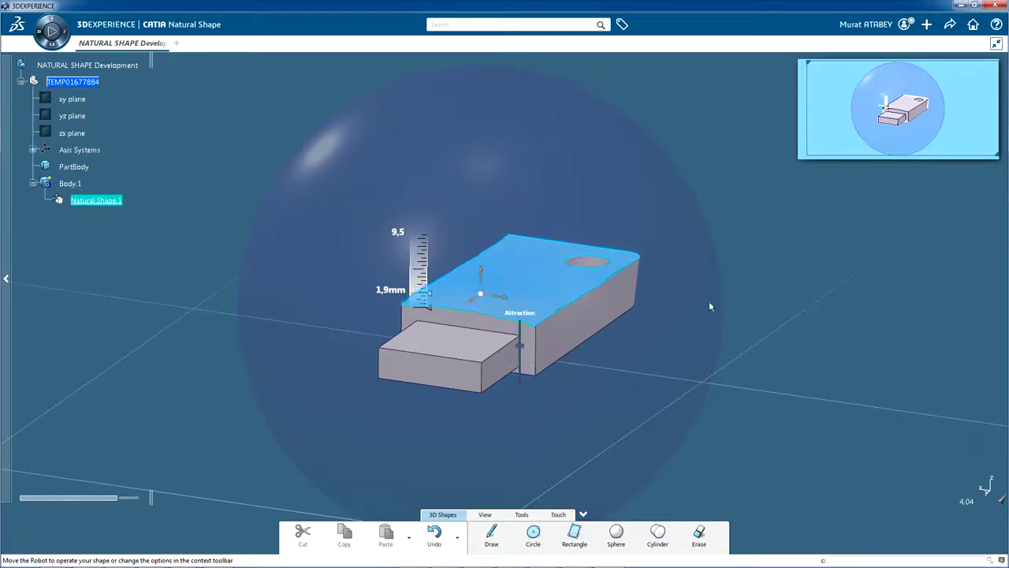
drag(714, 303, 730, 322)
click(762, 330)
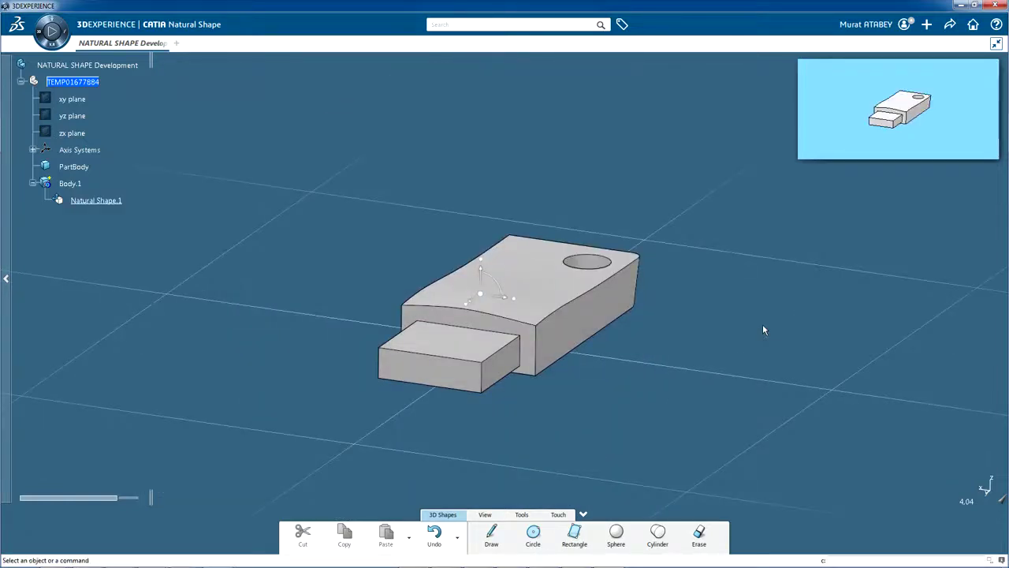
middle_drag(399, 417, 354, 439)
middle_drag(574, 443, 589, 392)
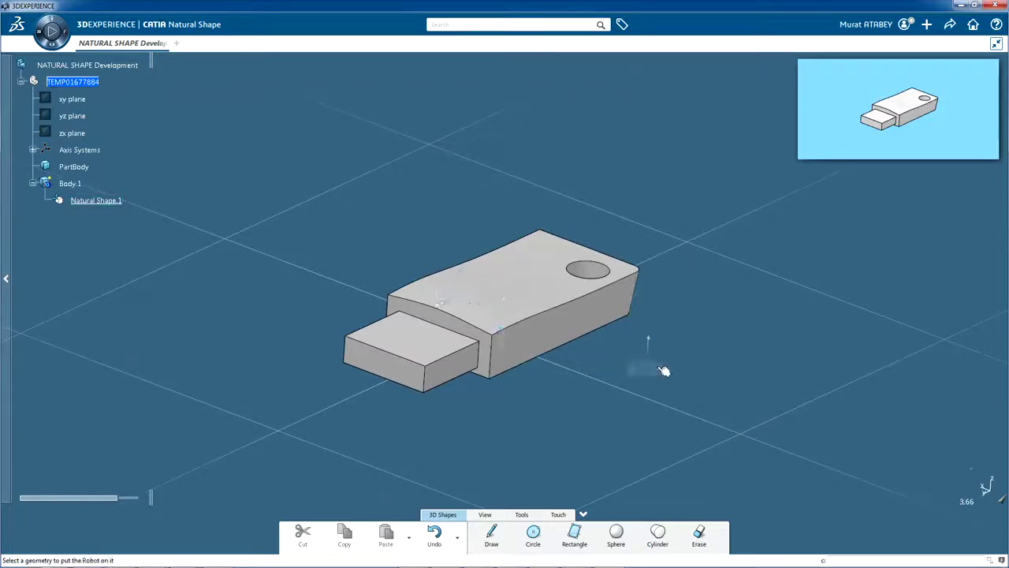
Step: Apply the Dark Mirror ambience to reflect the USB drive on a glossy grey floor
right_click(655, 364)
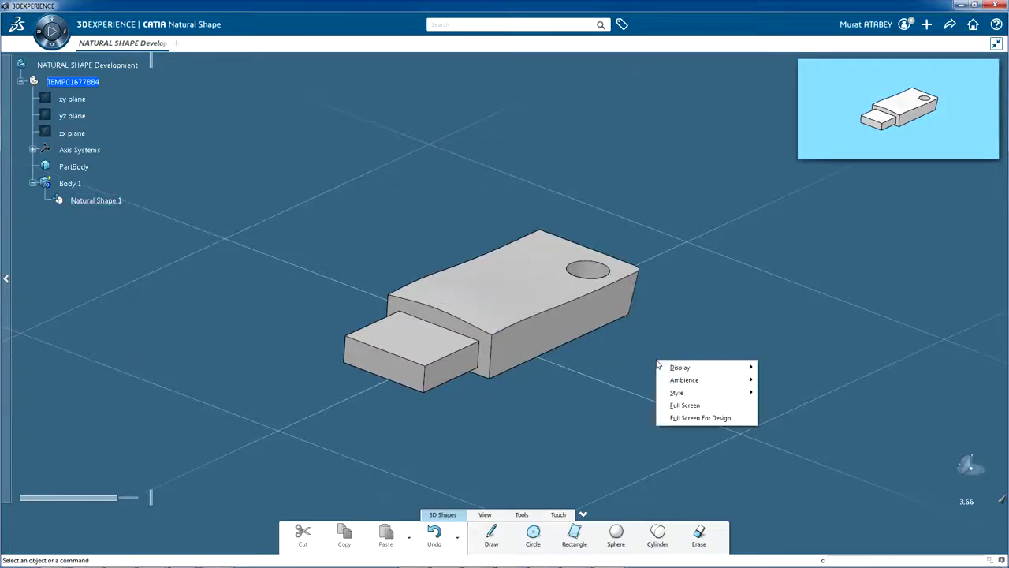
mouse_move(683, 380)
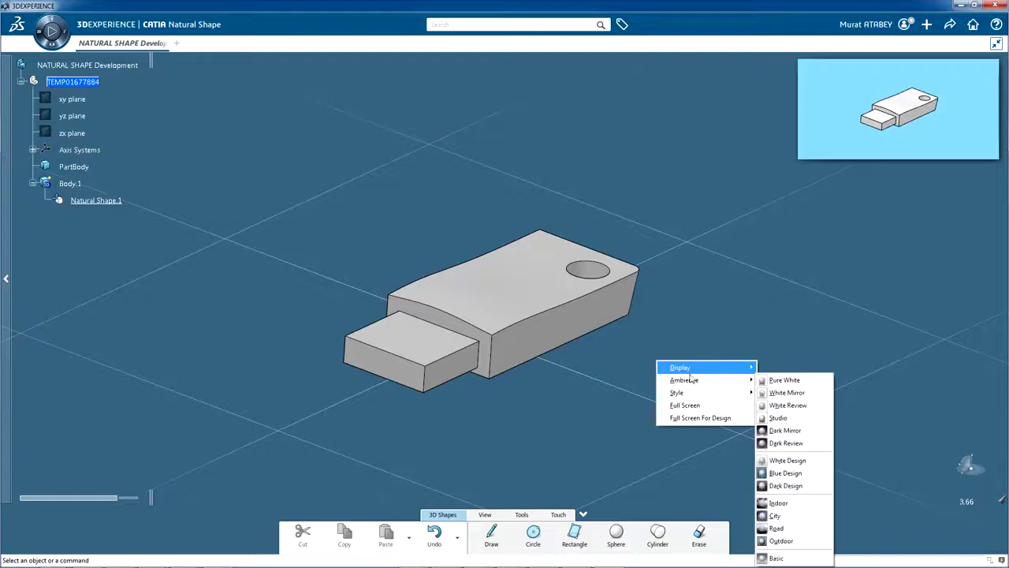
click(785, 430)
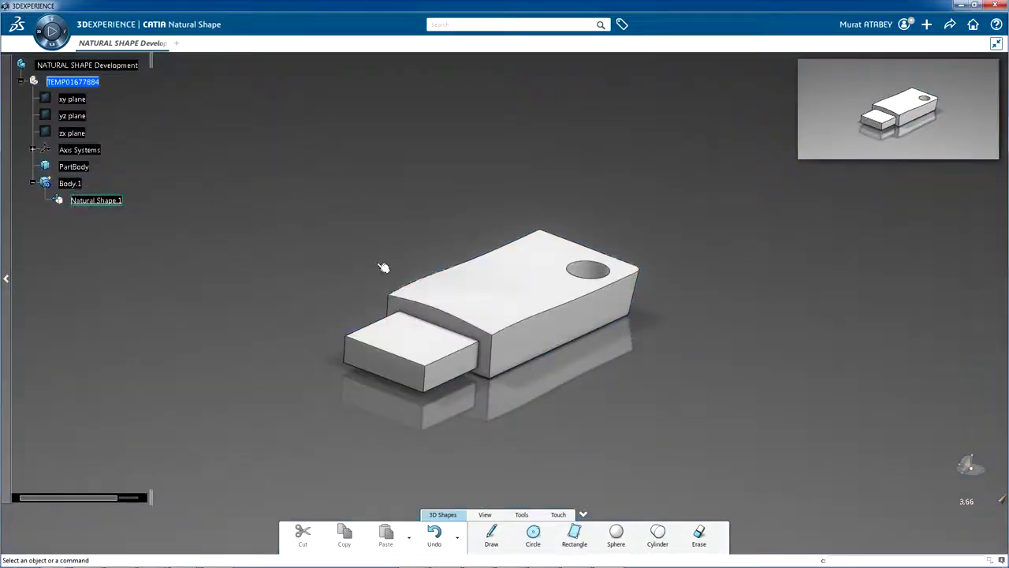
Step: Start the playback so the finished USB drive rotates automatically on screen
click(52, 32)
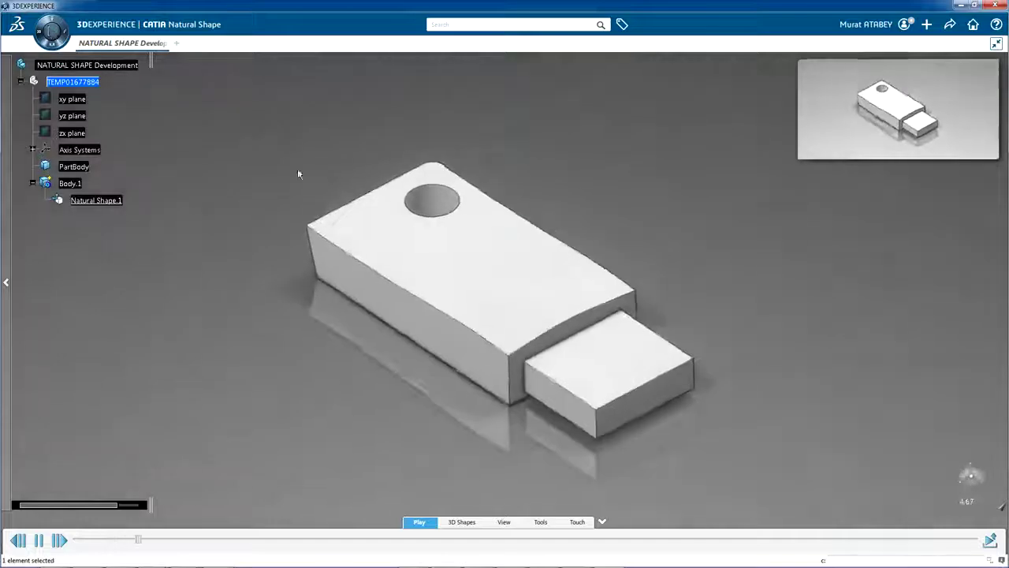